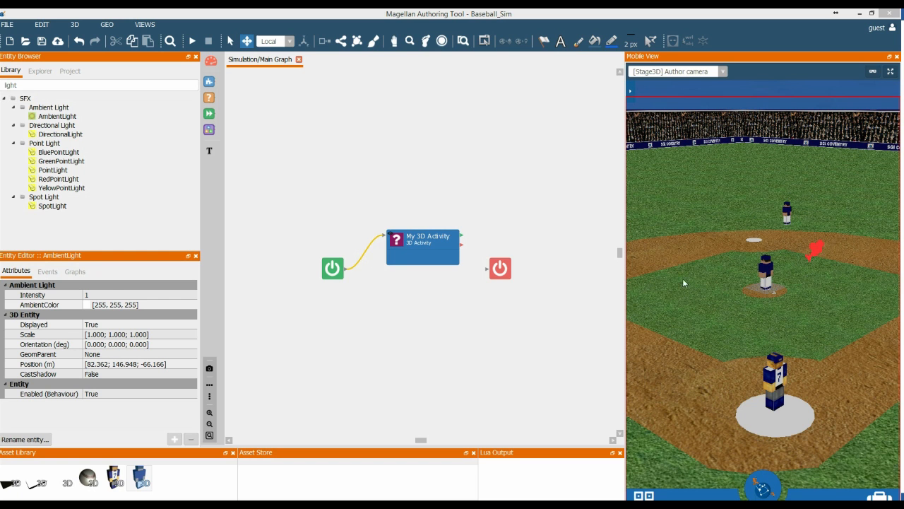
Step: Select the baseball field model and examine its source file, animation, dynamics volume and opacity attributes
{"action": "left_click", "coordinate": [747, 178]}
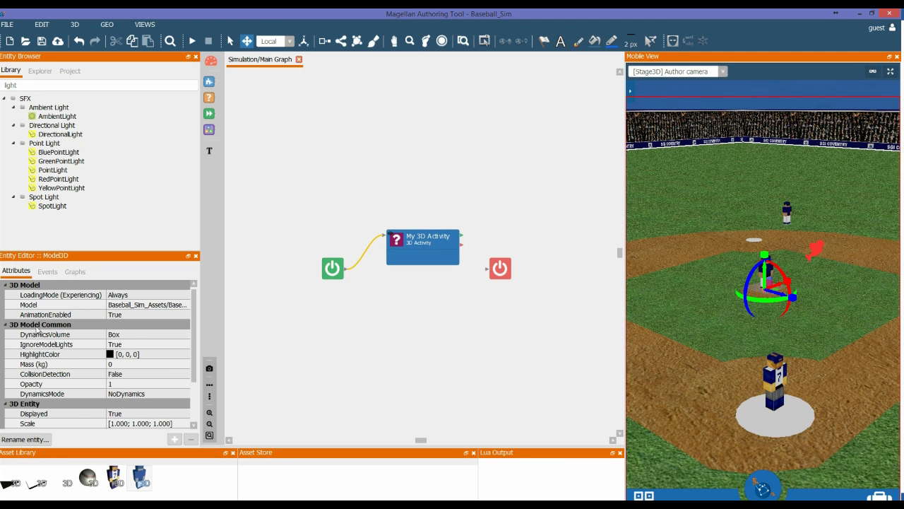
{"action": "mouse_move", "coordinate": [196, 329]}
{"action": "left_mouse_down"}
{"action": "mouse_move", "coordinate": [195, 373]}
{"action": "mouse_move", "coordinate": [196, 329]}
{"action": "left_mouse_up"}
{"action": "left_click", "coordinate": [150, 304]}
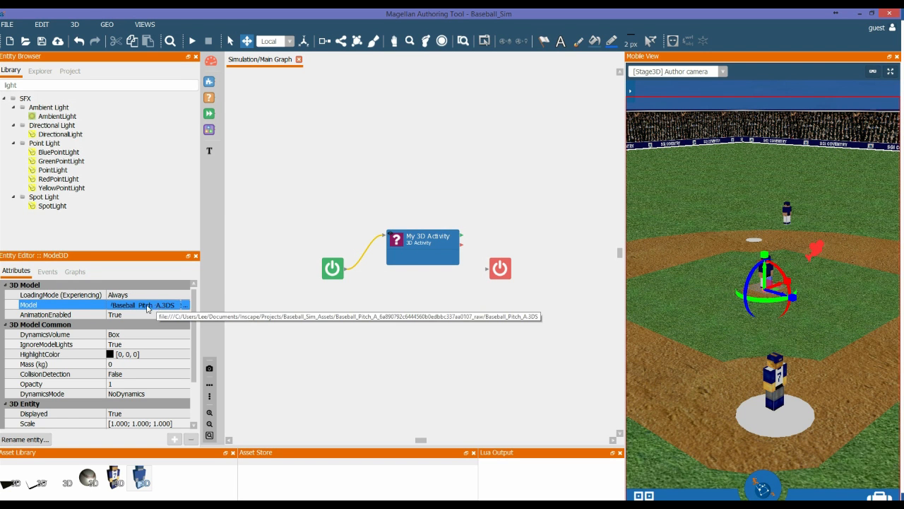
{"action": "left_click", "coordinate": [109, 316]}
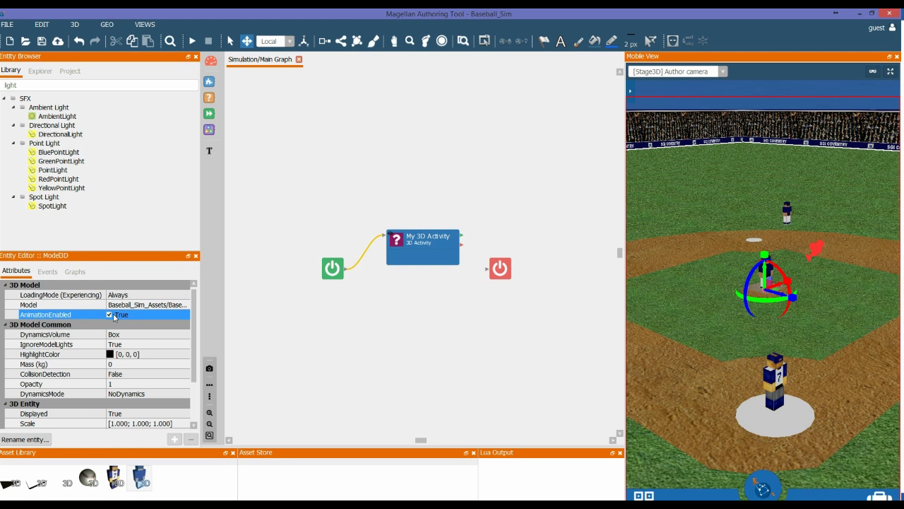
{"action": "left_click", "coordinate": [120, 337]}
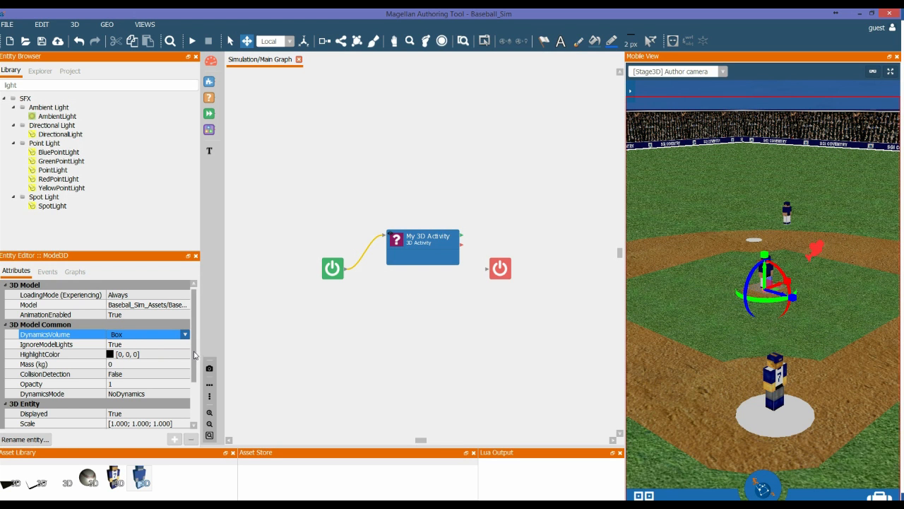
{"action": "scroll", "coordinate": [194, 356], "scroll_direction": "down", "scroll_amount": 1}
{"action": "left_click", "coordinate": [146, 357]}
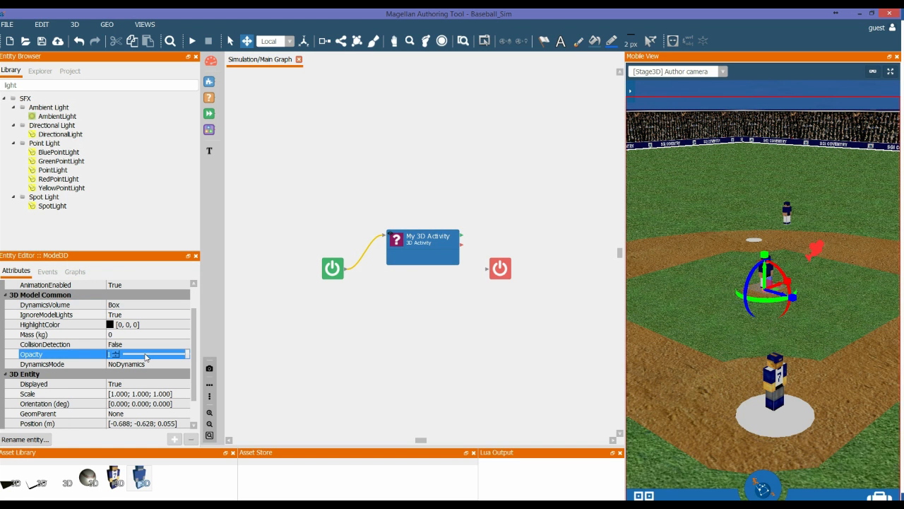
{"action": "mouse_move", "coordinate": [187, 356]}
{"action": "left_mouse_down"}
{"action": "mouse_move", "coordinate": [147, 356]}
{"action": "mouse_move", "coordinate": [200, 352]}
{"action": "left_mouse_up"}
{"action": "scroll", "coordinate": [197, 376], "scroll_direction": "down", "scroll_amount": 1}
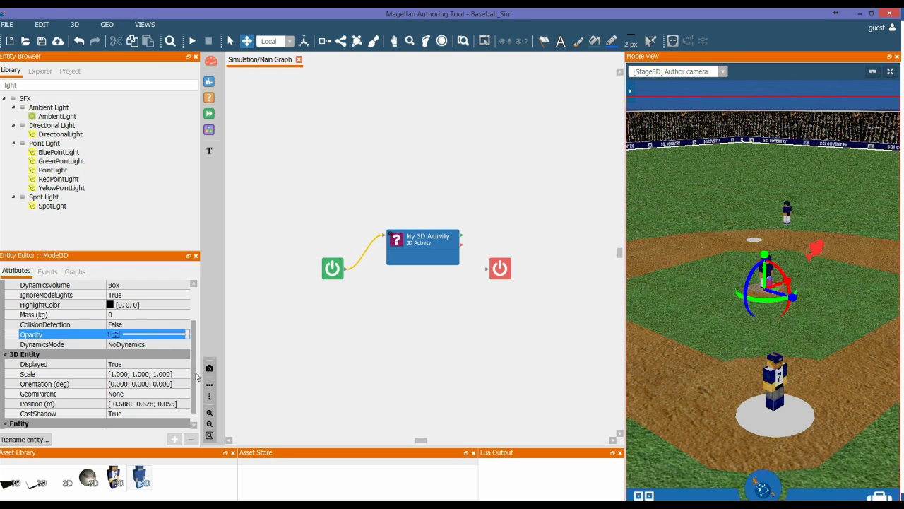
{"action": "scroll", "coordinate": [197, 382], "scroll_direction": "down", "scroll_amount": 1}
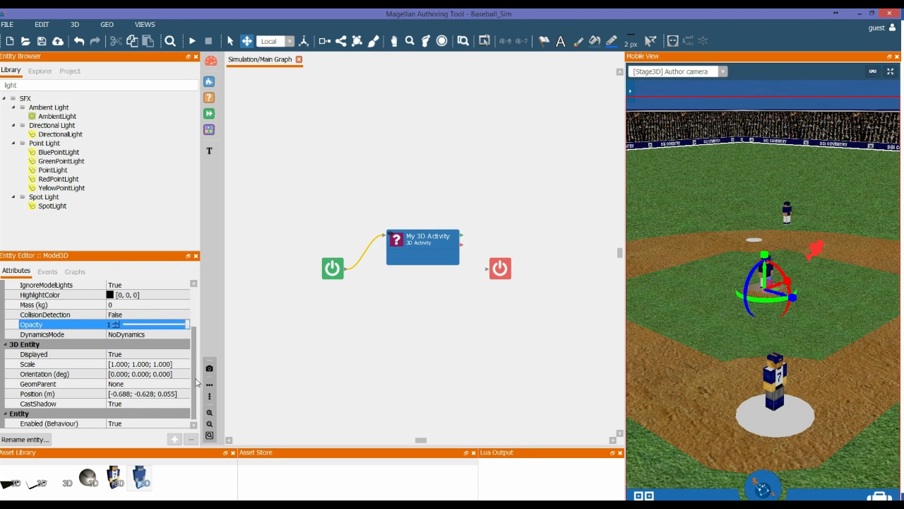
Step: Hide the field model through its Displayed attribute, and display it again
{"action": "left_click", "coordinate": [118, 355]}
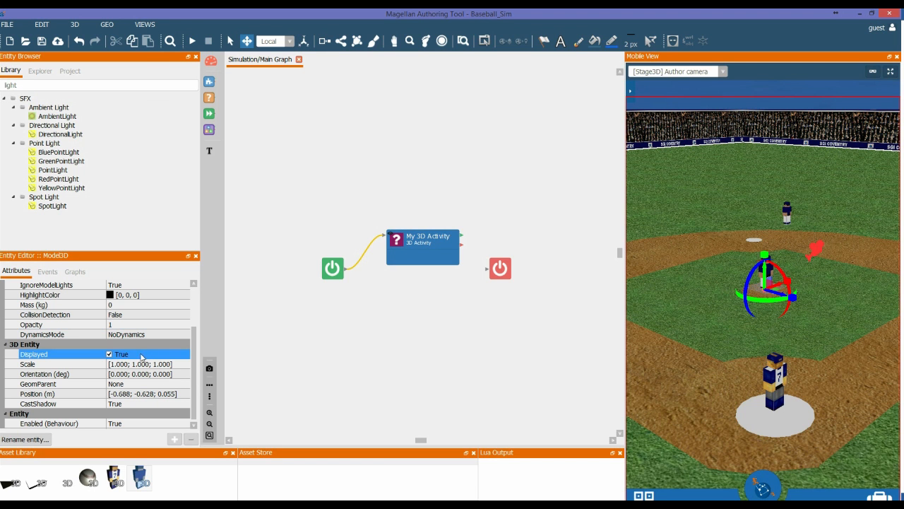
{"action": "left_click", "coordinate": [108, 354]}
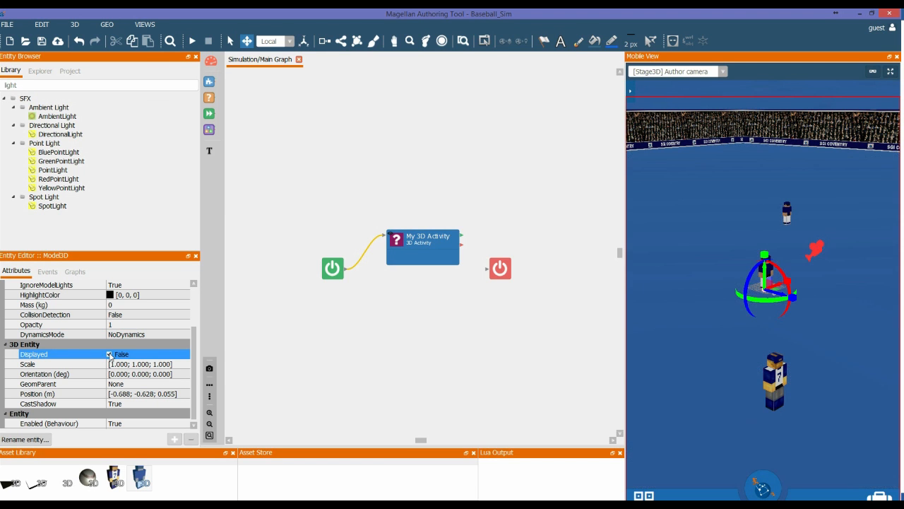
{"action": "left_click", "coordinate": [108, 354]}
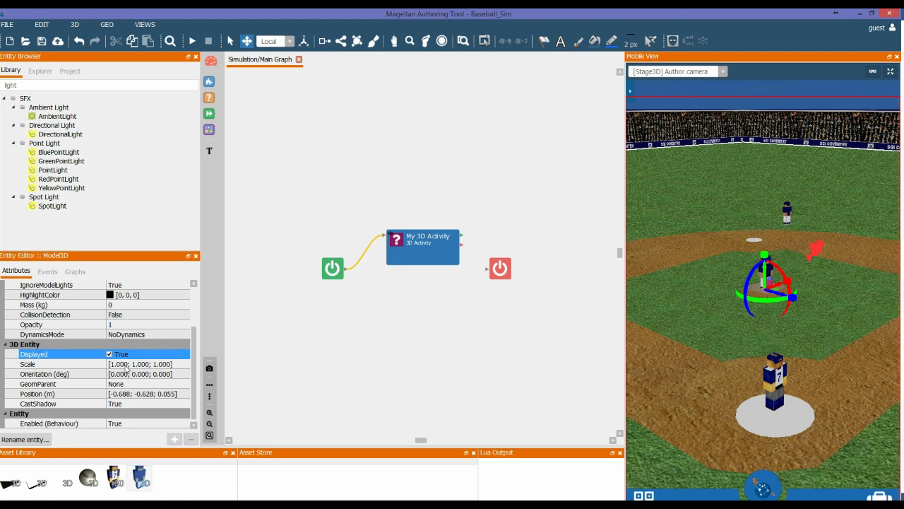
Step: Examine the field model's scale, orientation, geometry parent, position and cast shadow attributes
{"action": "left_click", "coordinate": [151, 364]}
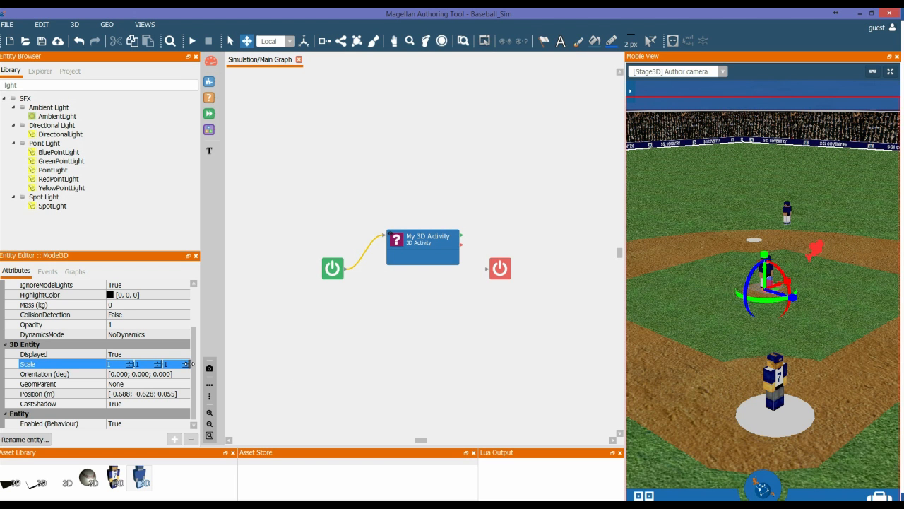
{"action": "left_click", "coordinate": [160, 375]}
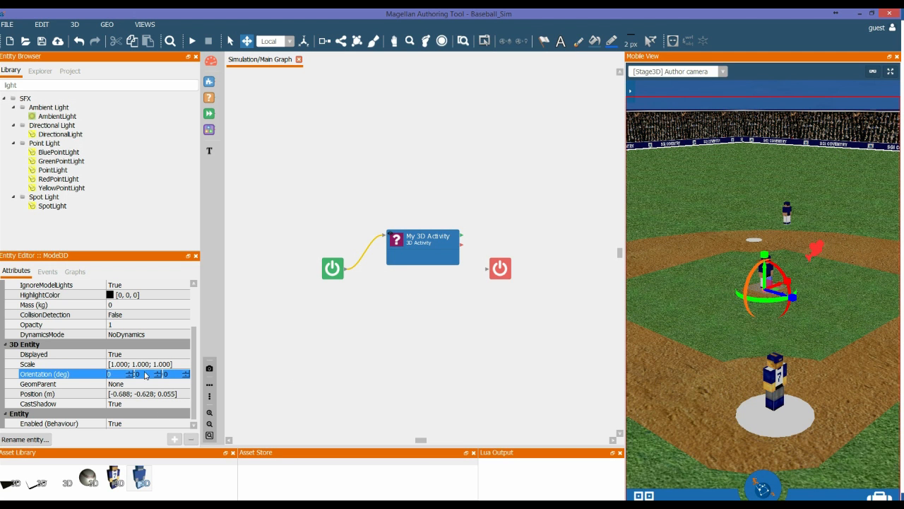
{"action": "left_click", "coordinate": [120, 386]}
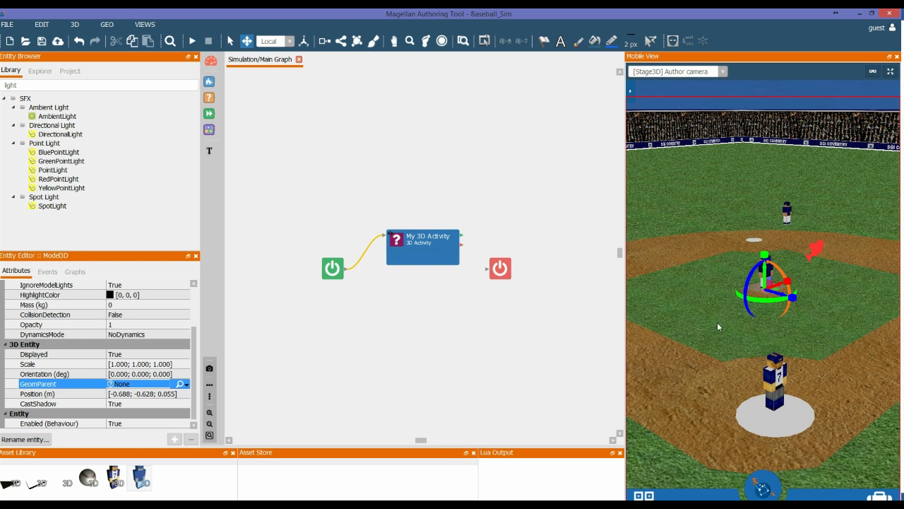
{"action": "left_click", "coordinate": [127, 394]}
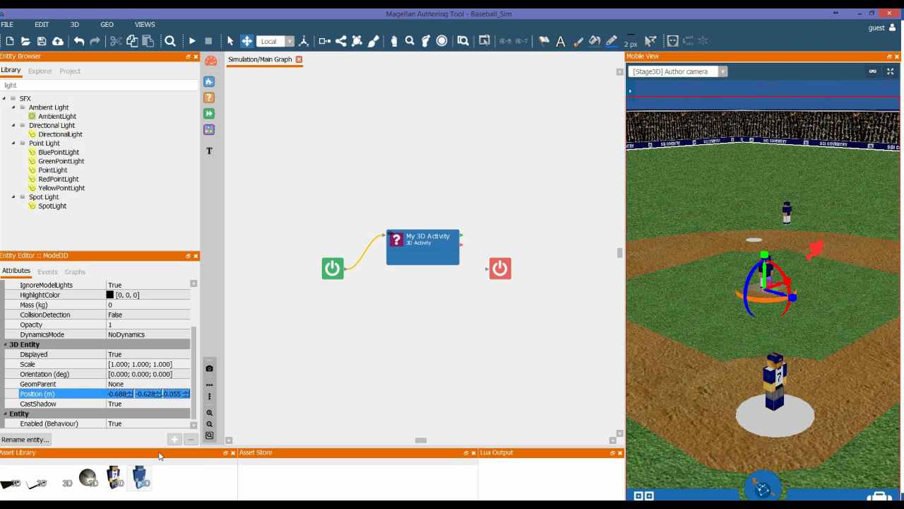
{"action": "left_click", "coordinate": [118, 405]}
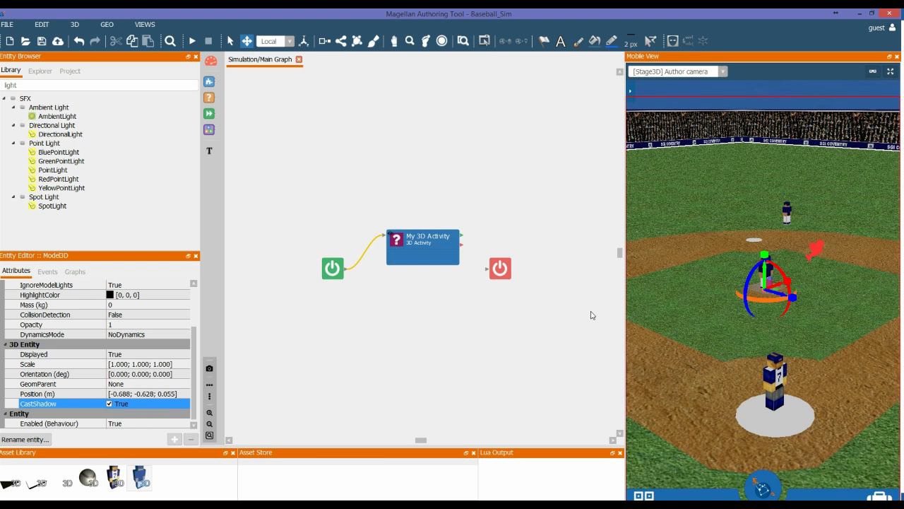
Step: Switch from the move manipulator to the plain selection tool so the players can be picked directly
{"action": "left_click", "coordinate": [791, 282]}
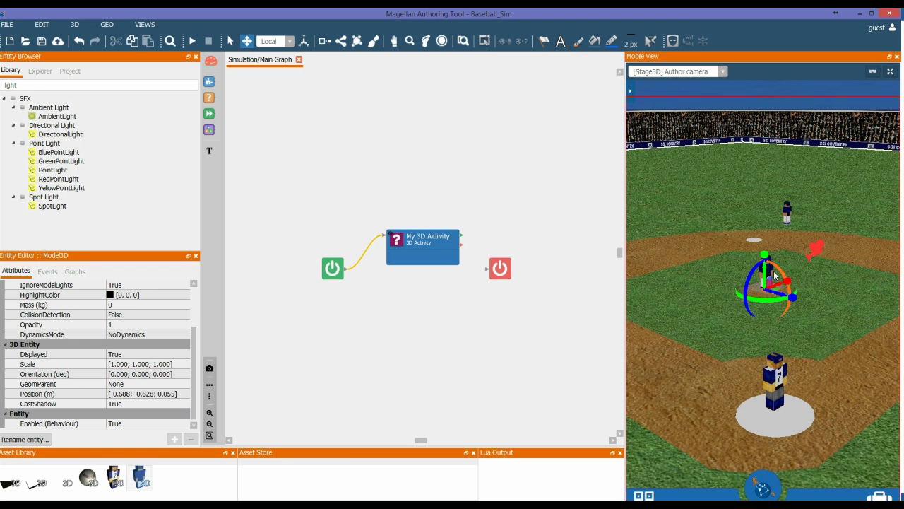
{"action": "left_click", "coordinate": [232, 42]}
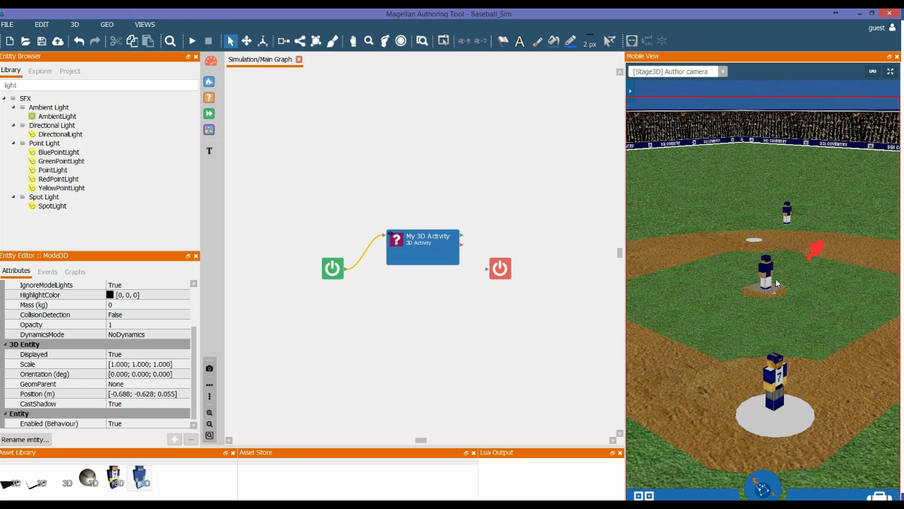
{"action": "left_click", "coordinate": [246, 41]}
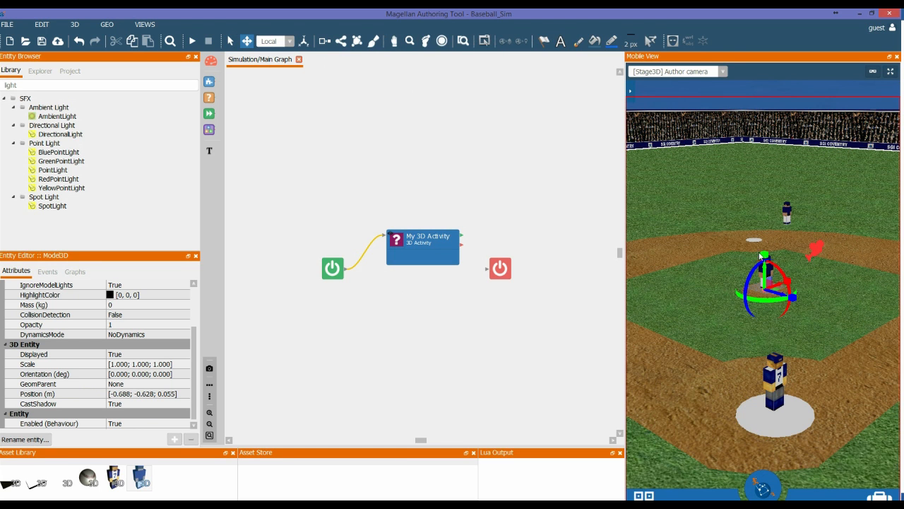
{"action": "left_click", "coordinate": [231, 41]}
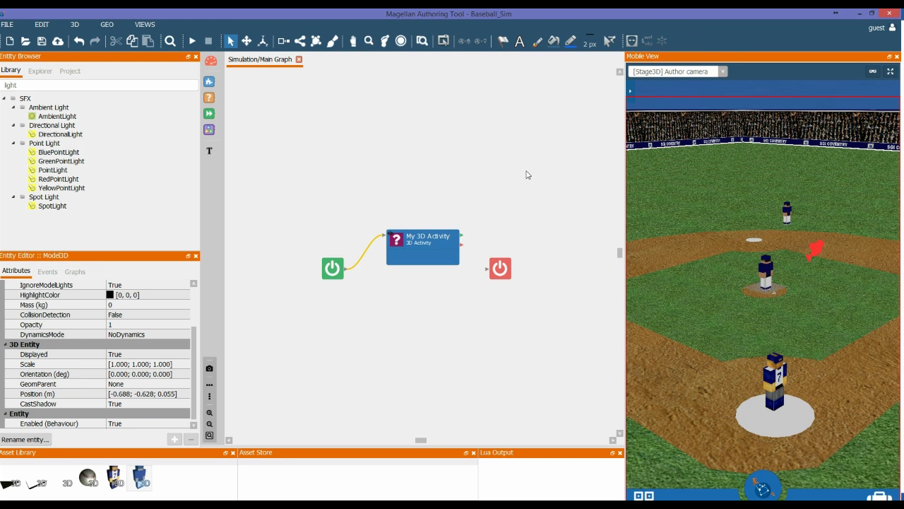
Step: Show the project's entity list and rename the player on the central mound as Pitcher
{"action": "left_click", "coordinate": [764, 271]}
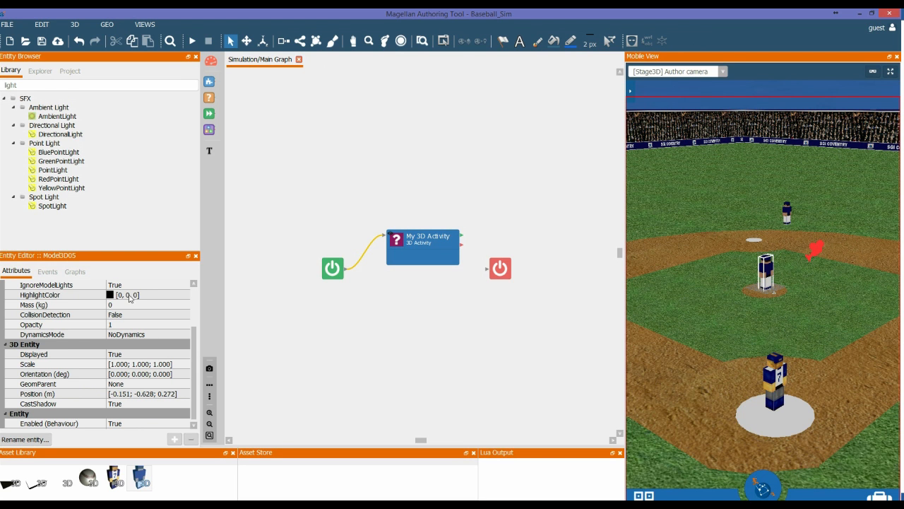
{"action": "left_click", "coordinate": [69, 70]}
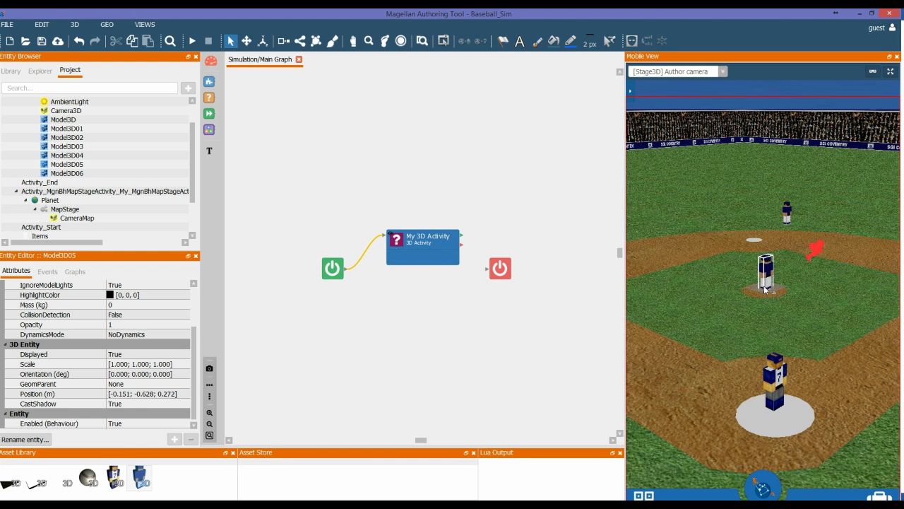
{"action": "left_click", "coordinate": [24, 438]}
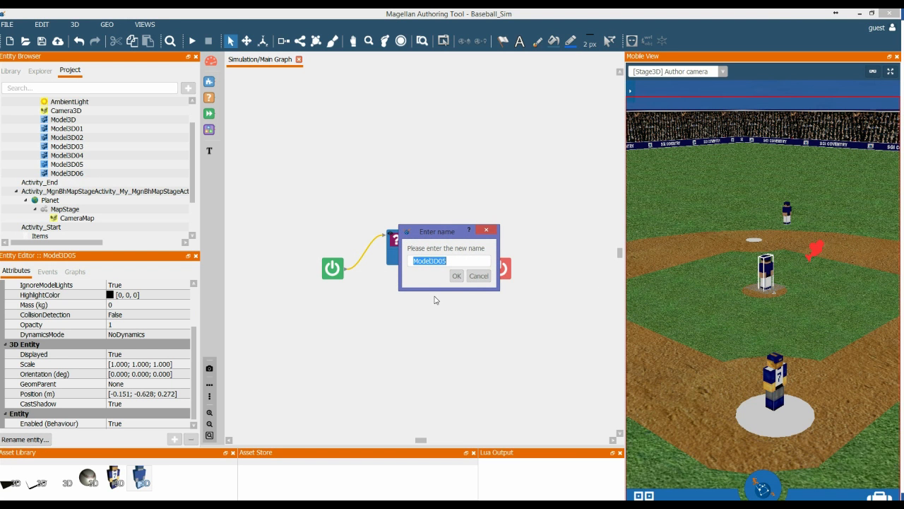
{"action": "type", "text": "Pl"}
{"action": "left_click", "coordinate": [456, 275]}
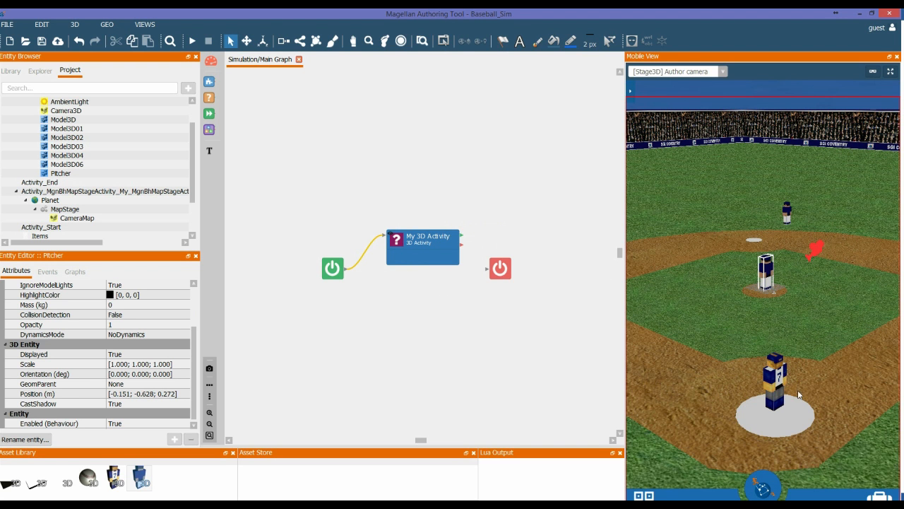
Step: Rename the player standing on the nearest white base circle as Batter
{"action": "left_click", "coordinate": [778, 380]}
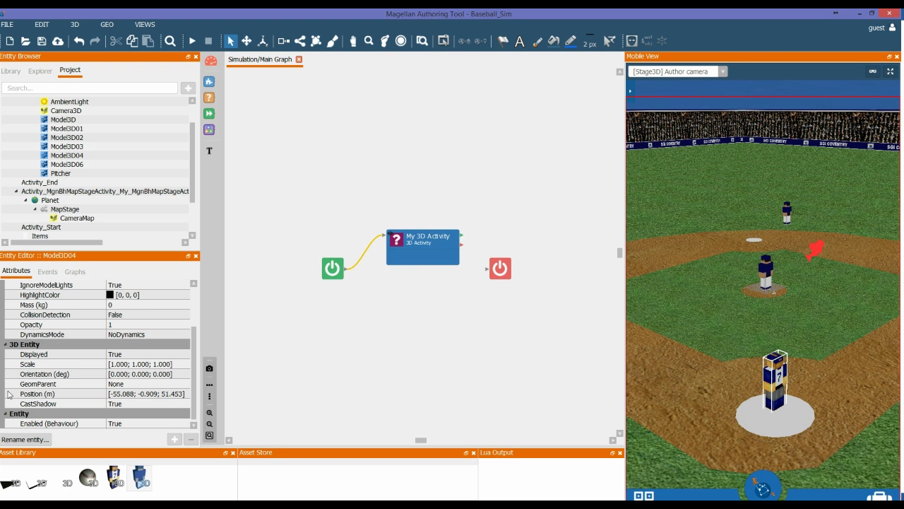
{"action": "left_click", "coordinate": [25, 439]}
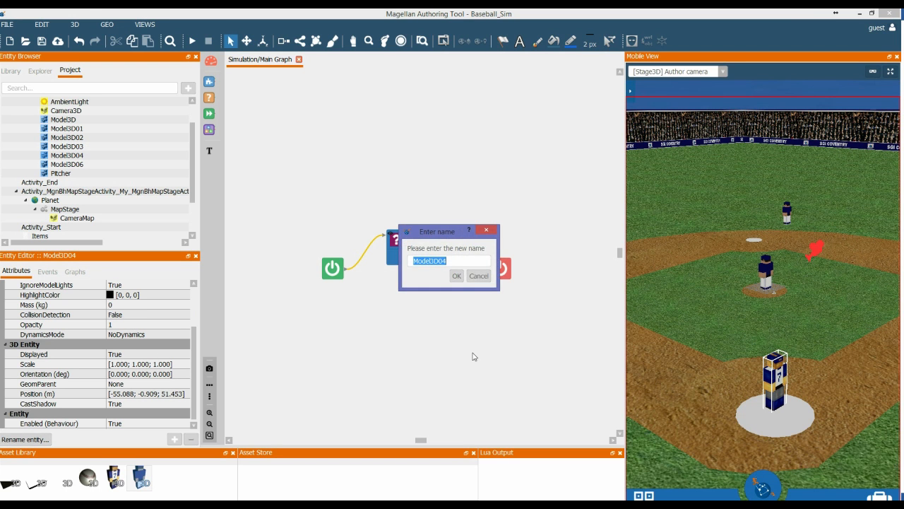
{"action": "type", "text": "Batter"}
{"action": "left_click", "coordinate": [457, 276]}
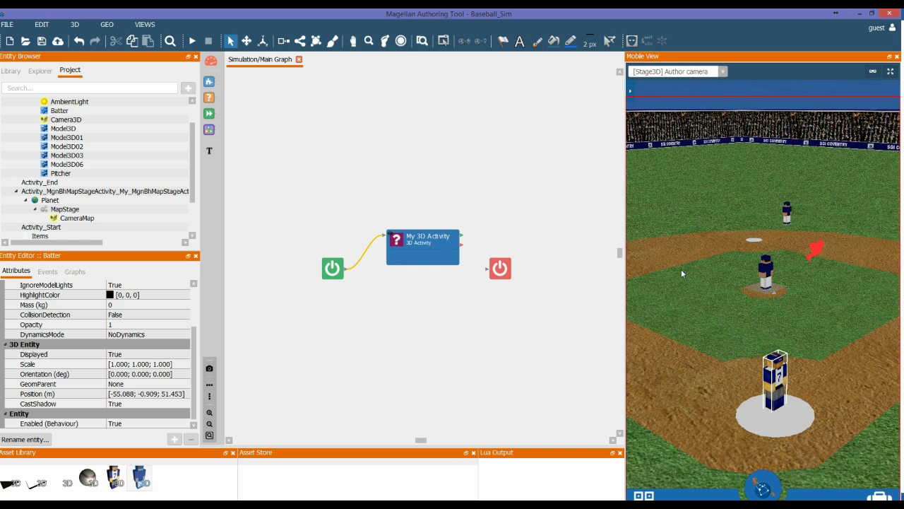
Step: Rename the farthest player, behind the pitcher, as Fielder
{"action": "left_click", "coordinate": [787, 215]}
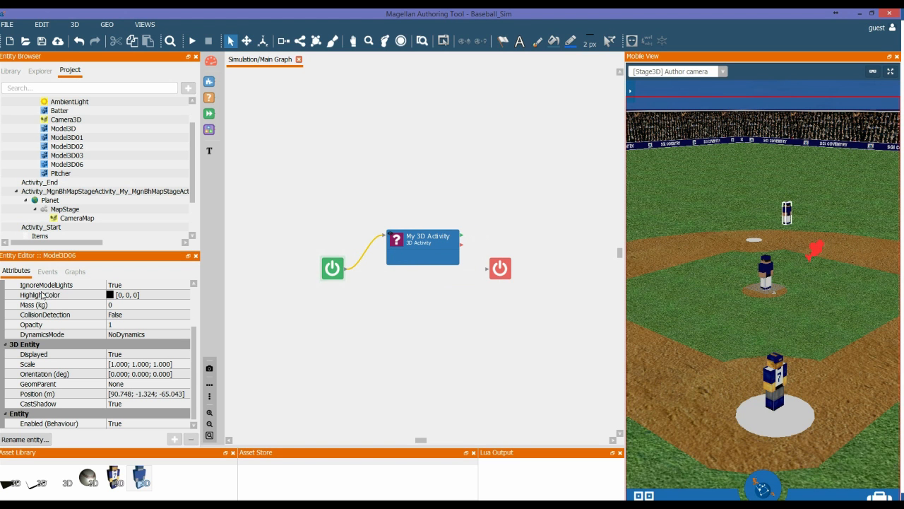
{"action": "left_click", "coordinate": [28, 439]}
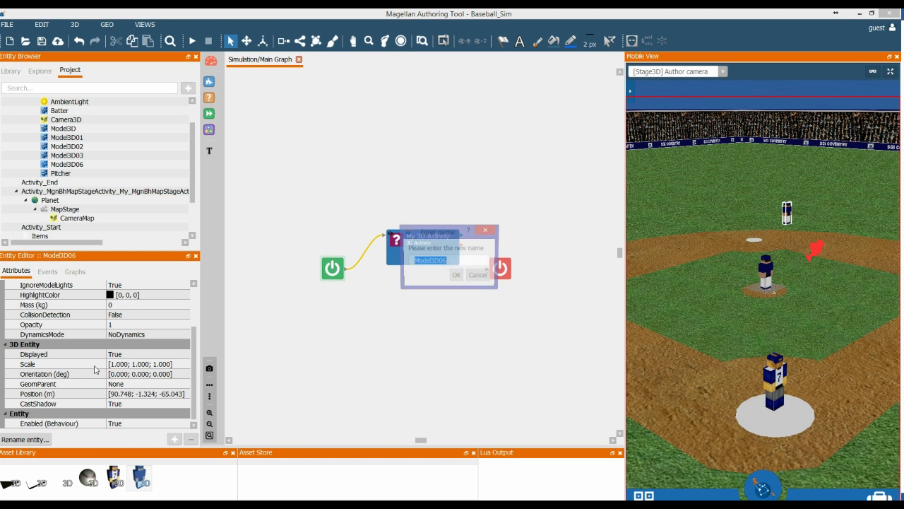
{"action": "type", "text": "Fie"}
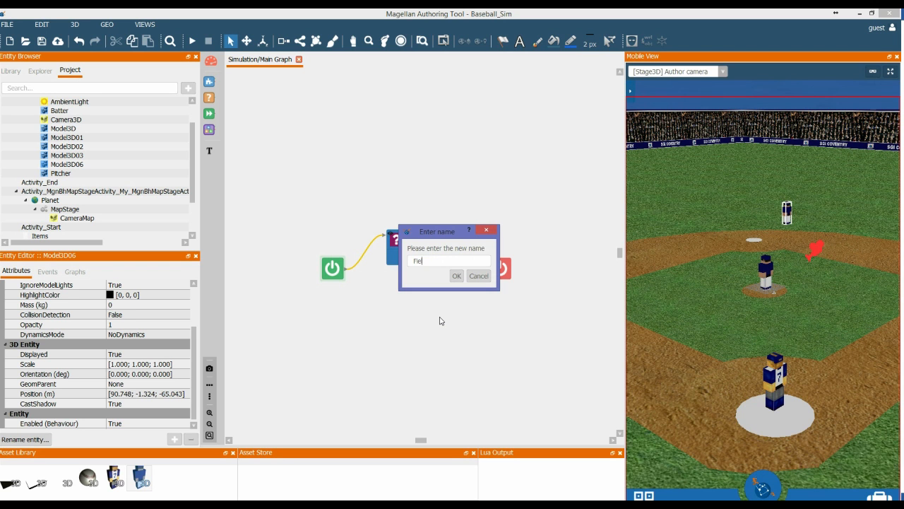
{"action": "type", "text": "lder"}
{"action": "left_click", "coordinate": [456, 275]}
Step: Rename the baseball field ground model as Pitch
{"action": "left_click", "coordinate": [722, 200]}
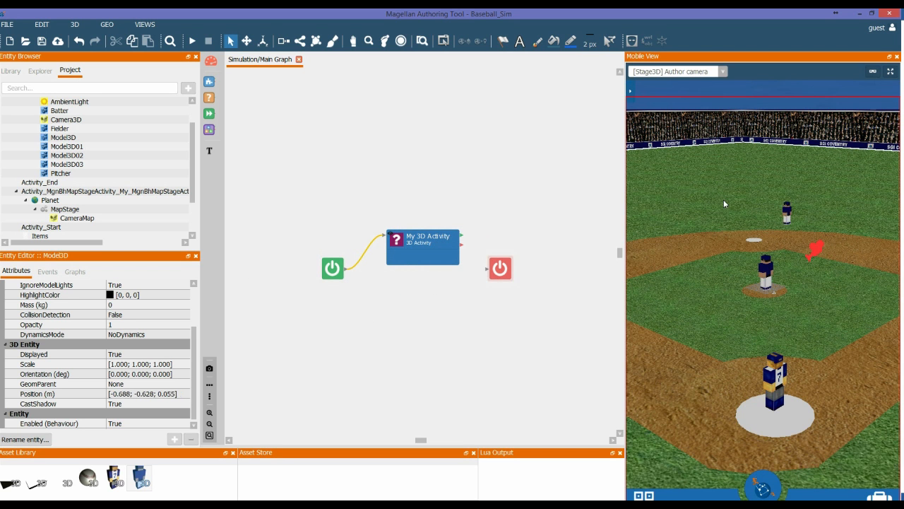
{"action": "left_click", "coordinate": [25, 440]}
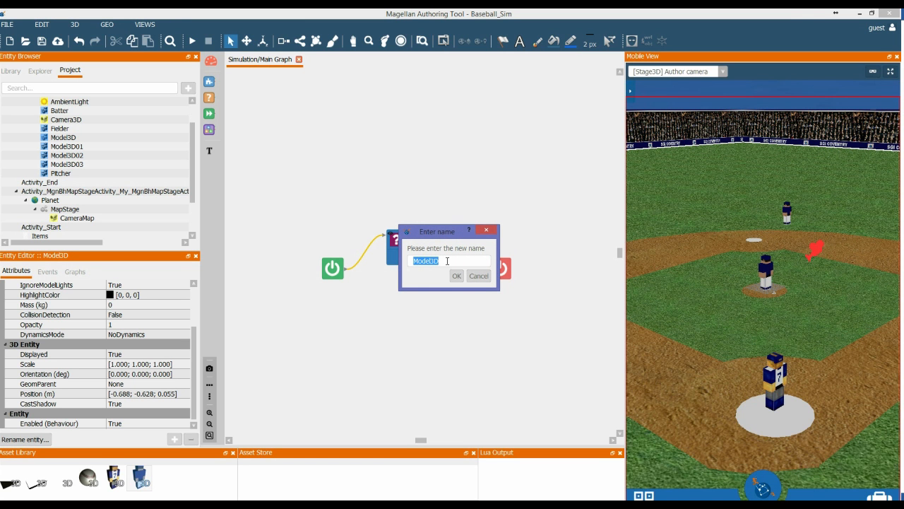
{"action": "type", "text": "Pitch"}
{"action": "left_click", "coordinate": [456, 275]}
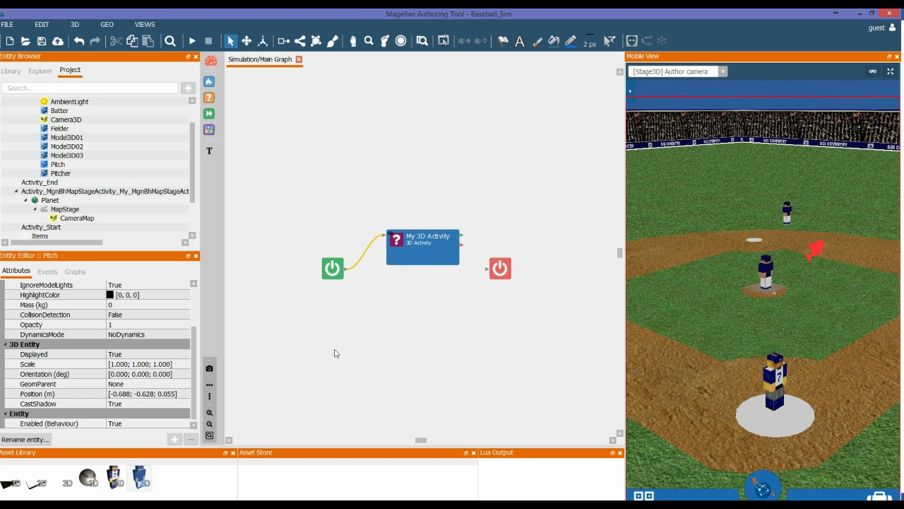
Step: Rename the spectator stand model around the field as Crowd_Wall
{"action": "left_click", "coordinate": [780, 128]}
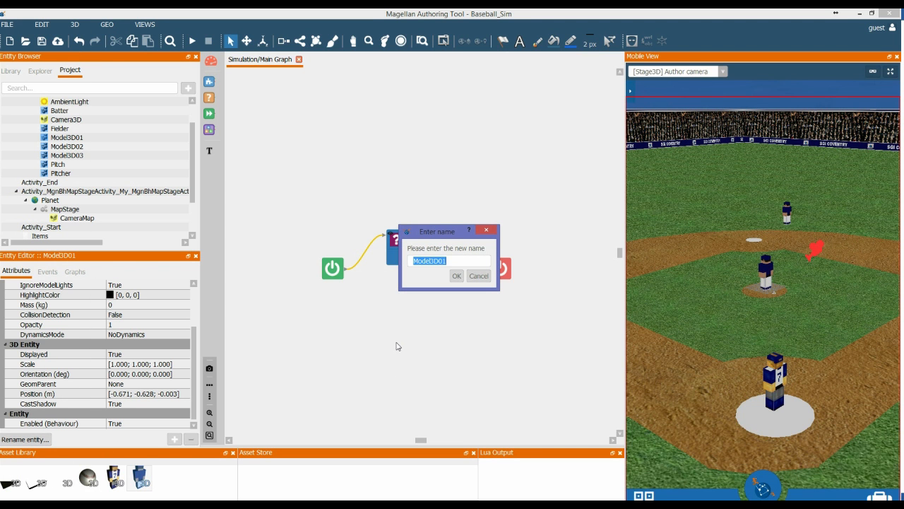
{"action": "type", "text": "Crowd_Wall"}
{"action": "left_click", "coordinate": [457, 276]}
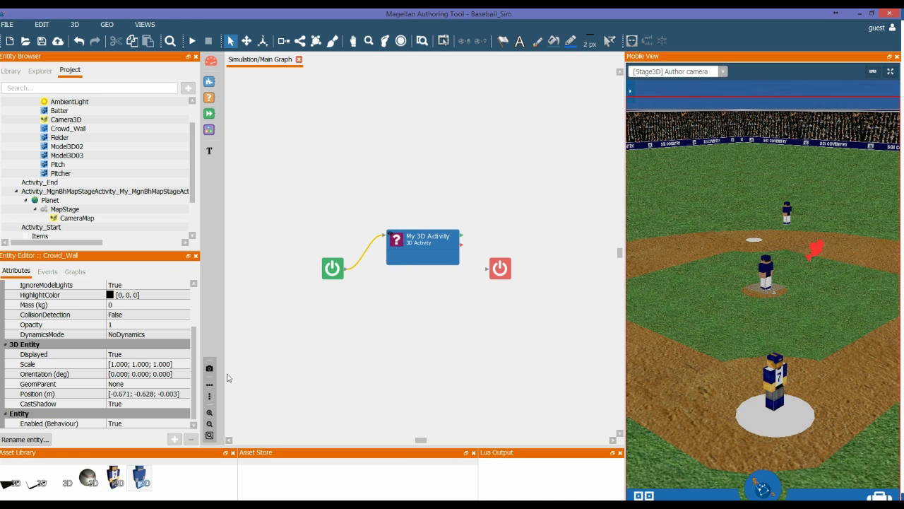
Step: Rename the background terrain model behind the spectator stand as Landscape
{"action": "left_click", "coordinate": [782, 90]}
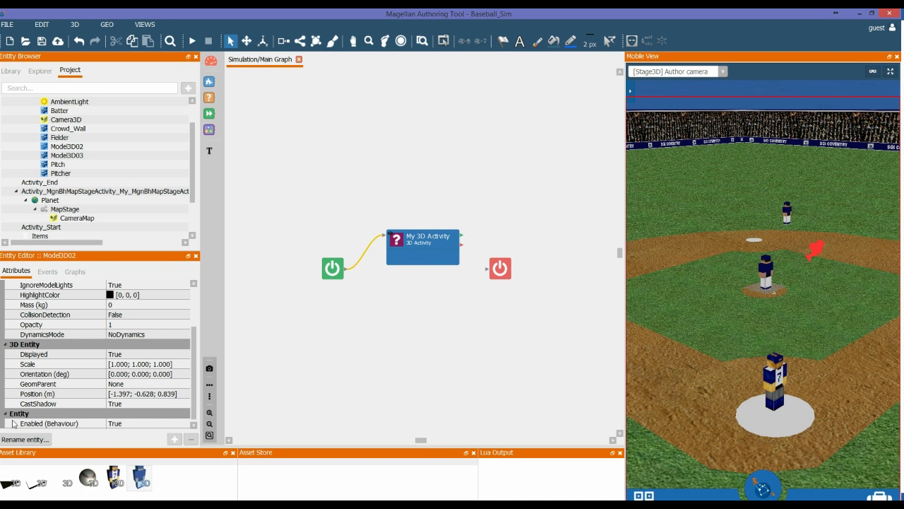
{"action": "left_click", "coordinate": [30, 439]}
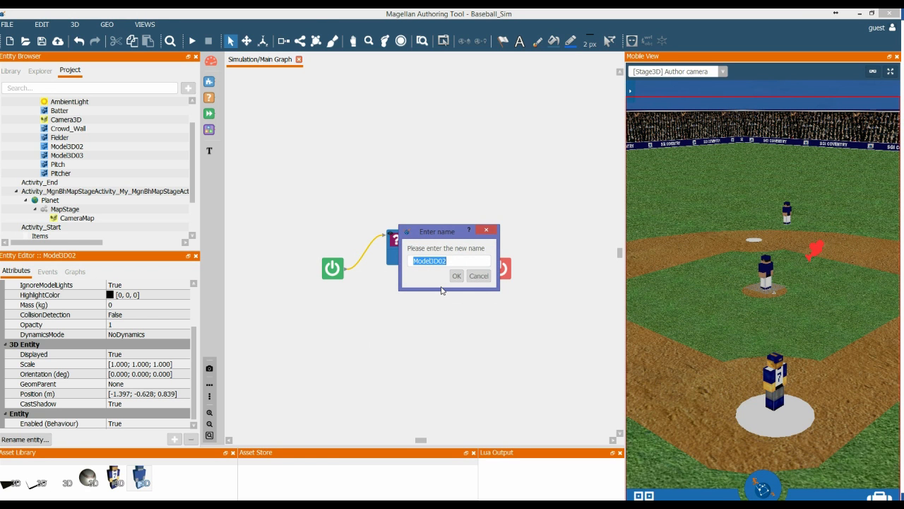
{"action": "type", "text": "Landscape"}
{"action": "left_click", "coordinate": [457, 276]}
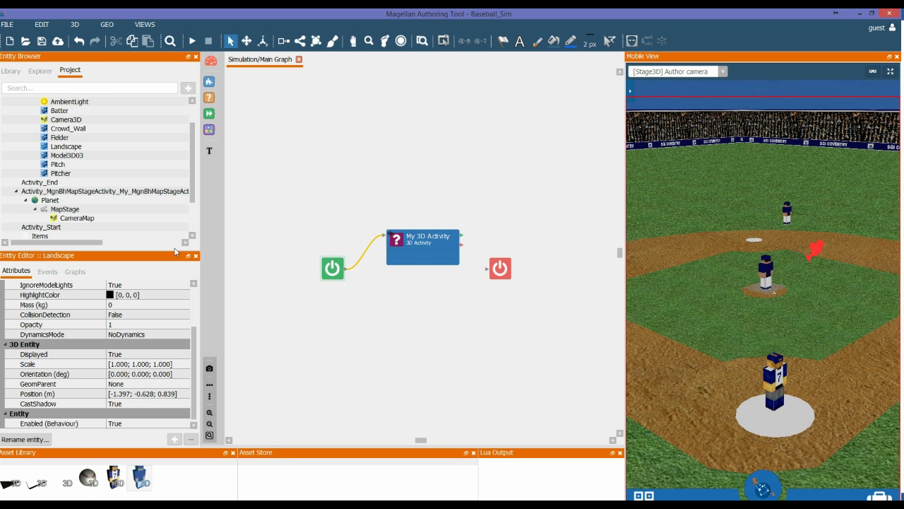
Step: Rename the remaining generically named model, Model3D03, as Baseball
{"action": "left_click", "coordinate": [67, 155]}
{"action": "scroll", "coordinate": [777, 312], "scroll_direction": "down", "scroll_amount": 5}
{"action": "scroll", "coordinate": [796, 324], "scroll_direction": "down", "scroll_amount": 4}
{"action": "scroll", "coordinate": [799, 361], "scroll_direction": "up", "scroll_amount": 6}
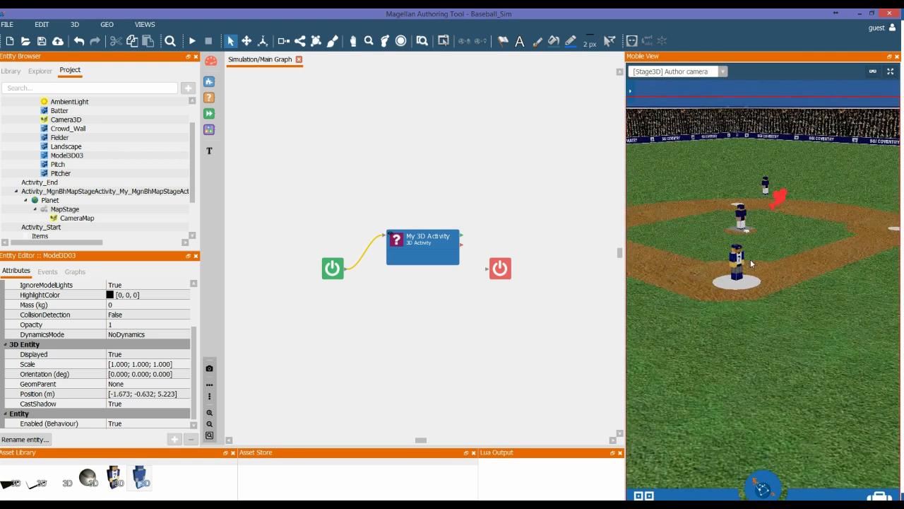
{"action": "scroll", "coordinate": [751, 259], "scroll_direction": "up", "scroll_amount": 2}
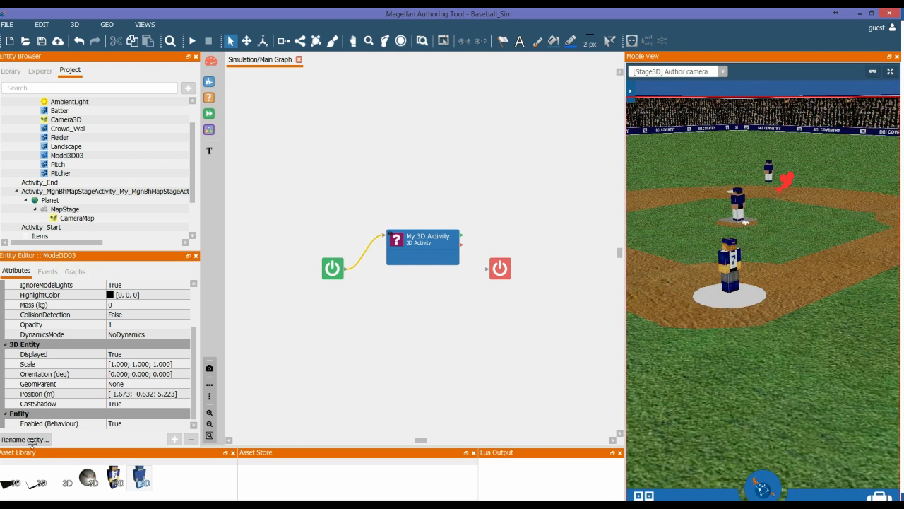
{"action": "left_click", "coordinate": [36, 441]}
{"action": "type", "text": "Baseball"}
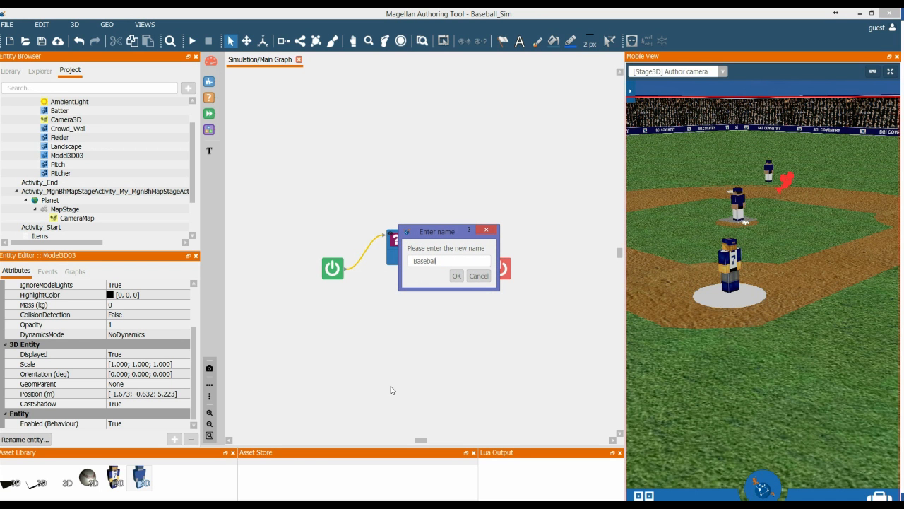
{"action": "left_click", "coordinate": [456, 275]}
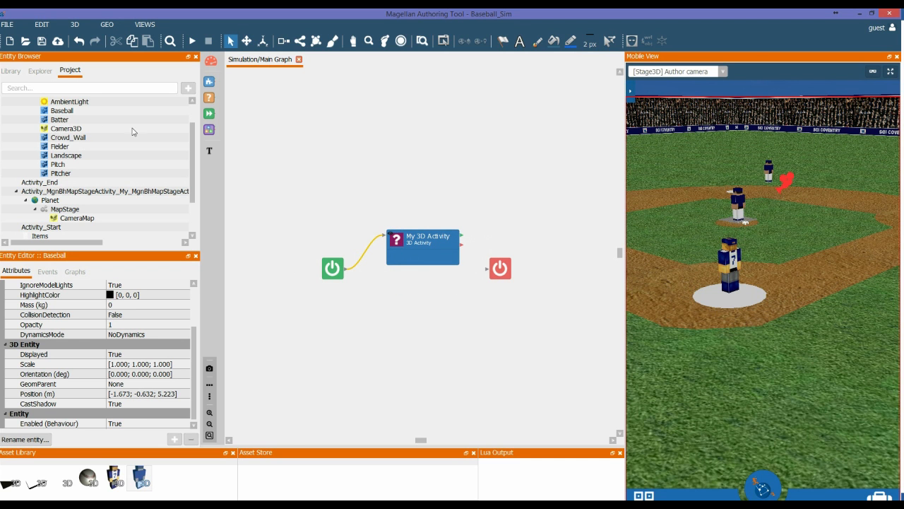
{"action": "scroll", "coordinate": [85, 163], "scroll_direction": "up", "scroll_amount": 2}
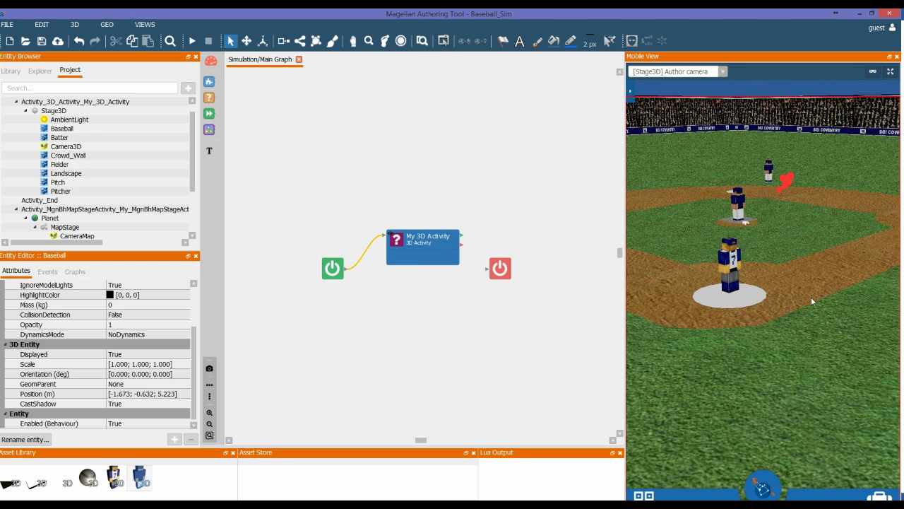
Step: Set the Pitch model's position to 0; 0; 0 m
{"action": "left_click", "coordinate": [817, 255]}
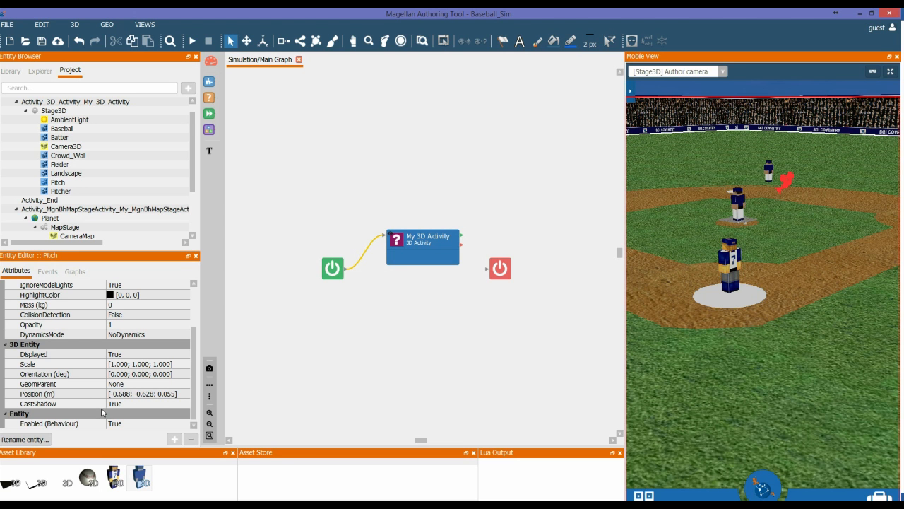
{"action": "left_click", "coordinate": [122, 393]}
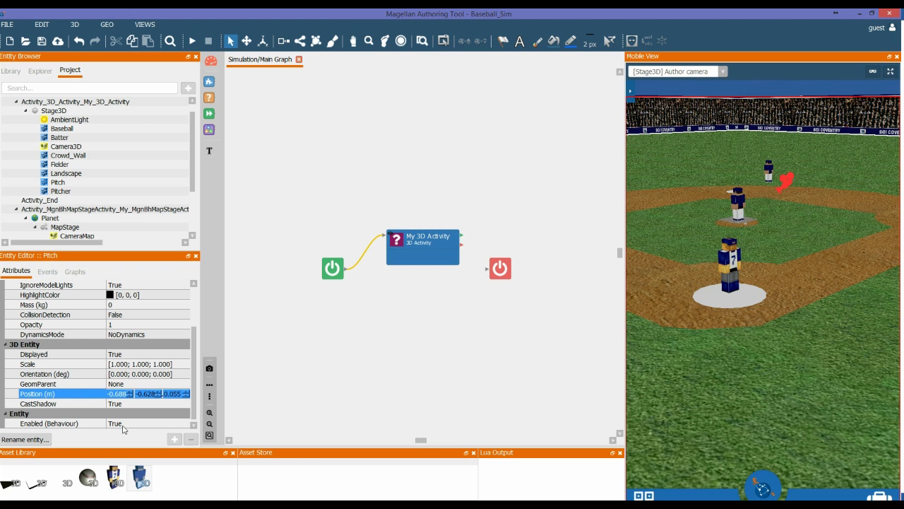
{"action": "type", "text": "0"}
{"action": "left_click", "coordinate": [157, 396]}
{"action": "type", "text": "0"}
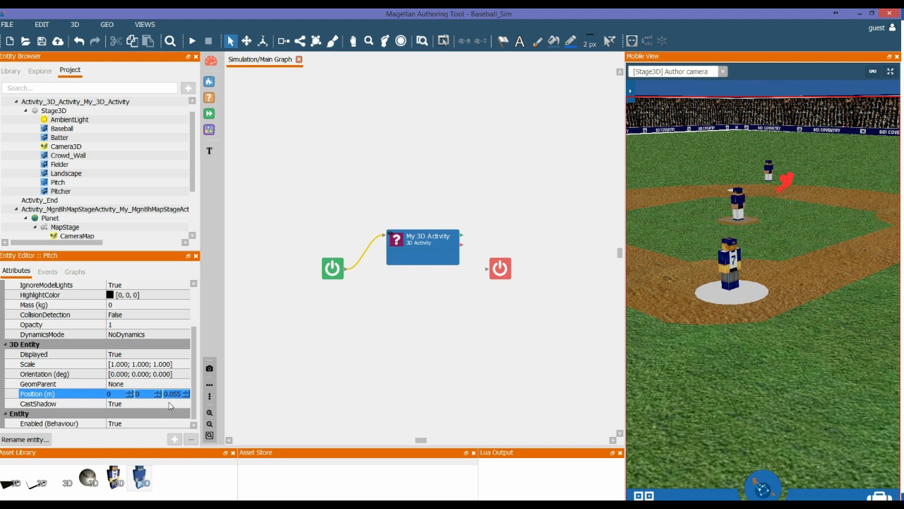
{"action": "type", "text": "0"}
{"action": "scroll", "coordinate": [740, 230], "scroll_direction": "up", "scroll_amount": 3}
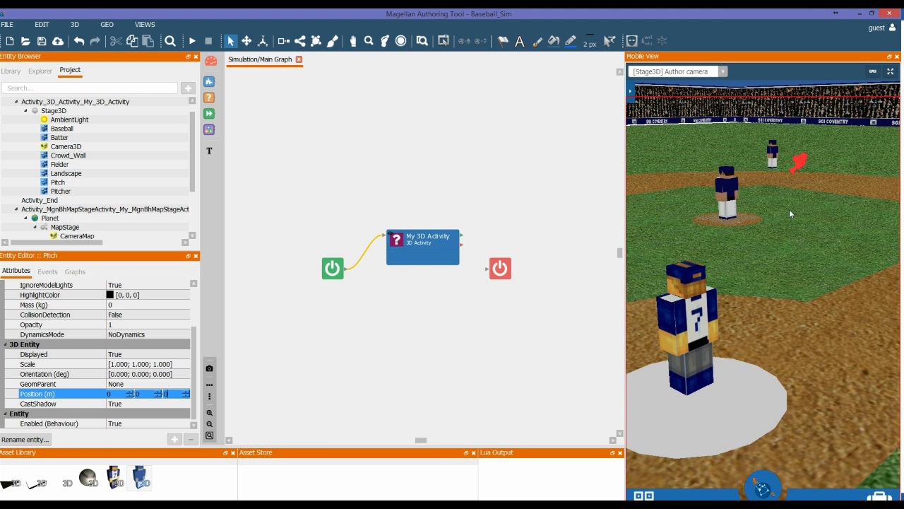
Step: Set the Crowd_Wall model's position to 0; 0; 0 m
{"action": "scroll", "coordinate": [789, 212], "scroll_direction": "down", "scroll_amount": 5}
{"action": "left_click", "coordinate": [795, 134]}
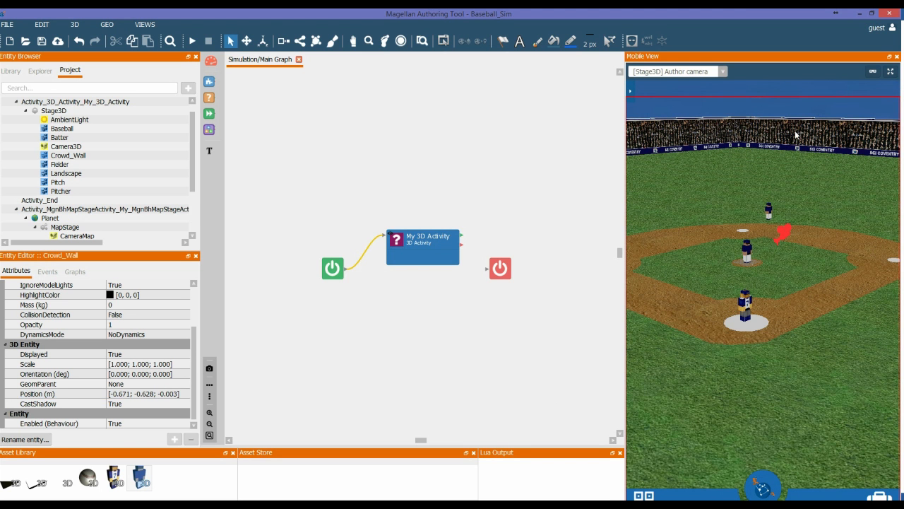
{"action": "left_click", "coordinate": [129, 393]}
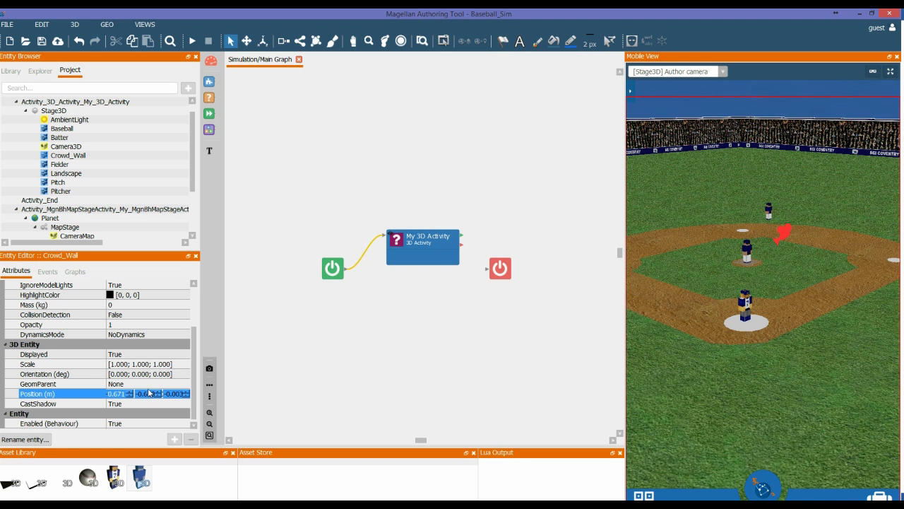
{"action": "type", "text": "-0"}
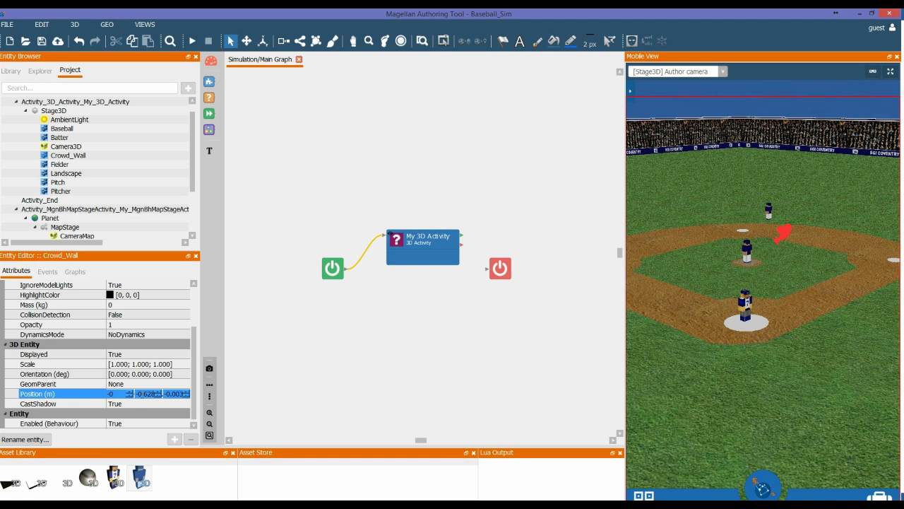
{"action": "left_click_drag", "start_coordinate": [136, 394], "coordinate": [207, 393]}
{"action": "type", "text": "0-0"}
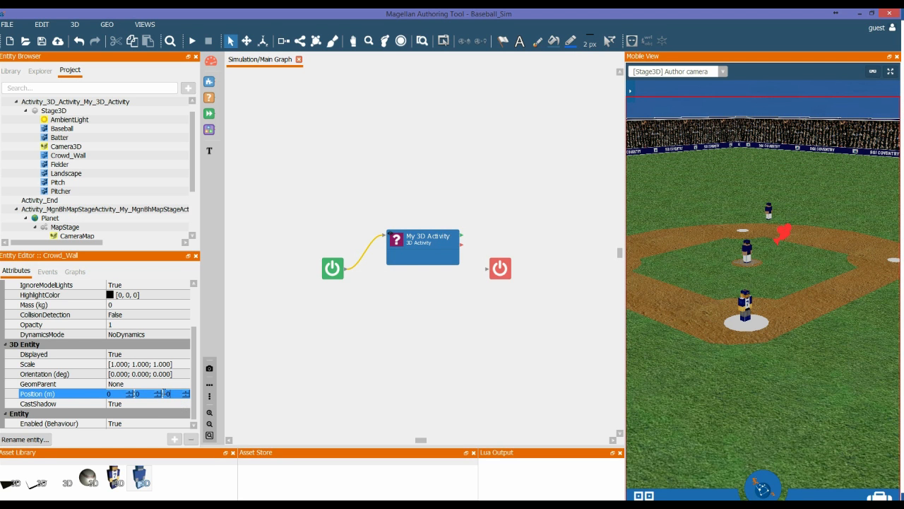
{"action": "key", "text": "Return"}
Step: Set the Landscape model's position to 0; 0; 0 m
{"action": "left_click", "coordinate": [729, 104]}
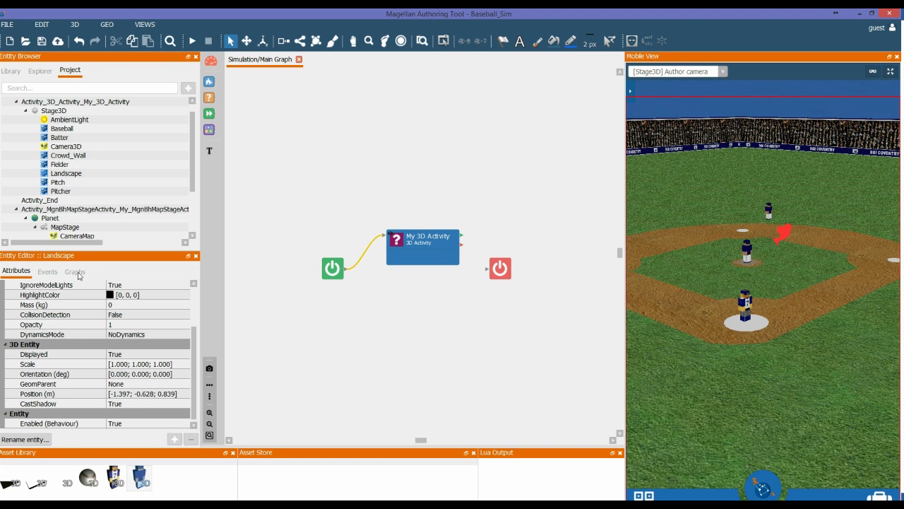
{"action": "left_click", "coordinate": [130, 394]}
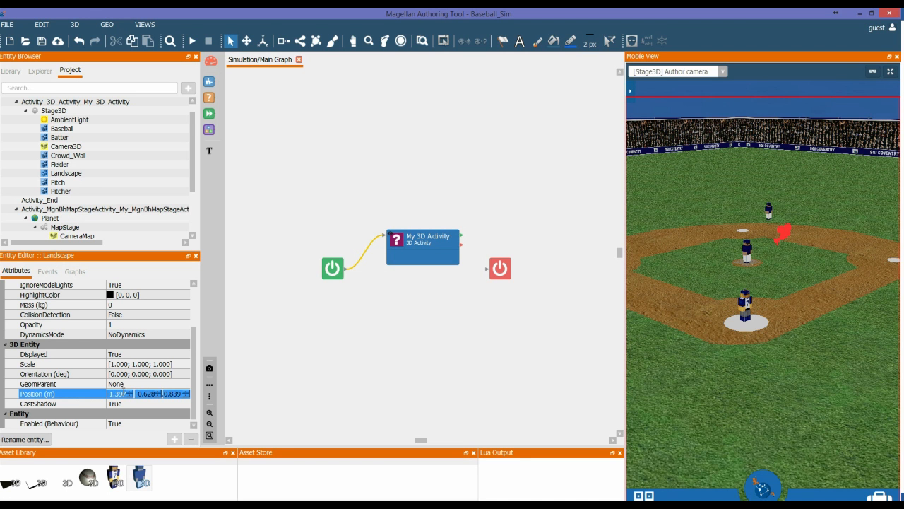
{"action": "type", "text": "0"}
{"action": "double_click", "coordinate": [144, 393]}
{"action": "type", "text": "0"}
{"action": "double_click", "coordinate": [172, 394]}
{"action": "type", "text": "0"}
{"action": "left_click", "coordinate": [842, 211]}
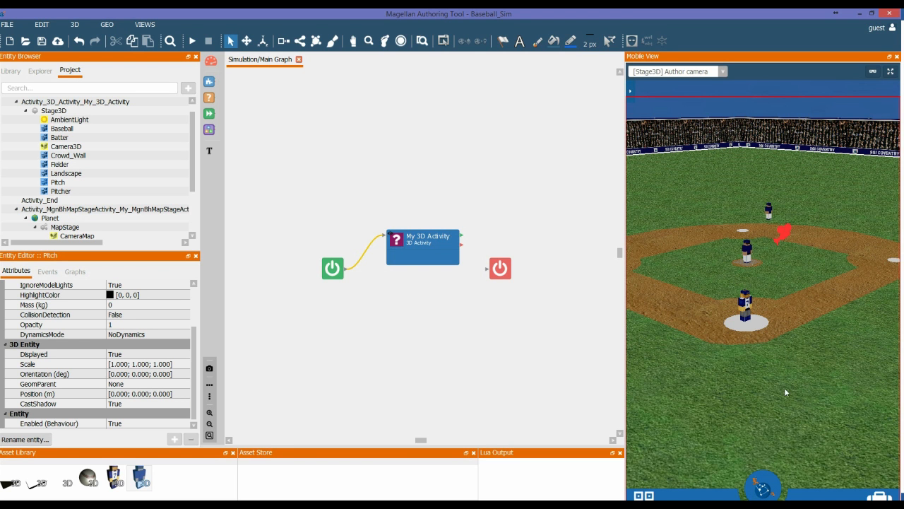
{"action": "scroll", "coordinate": [760, 274], "scroll_direction": "up", "scroll_amount": 10}
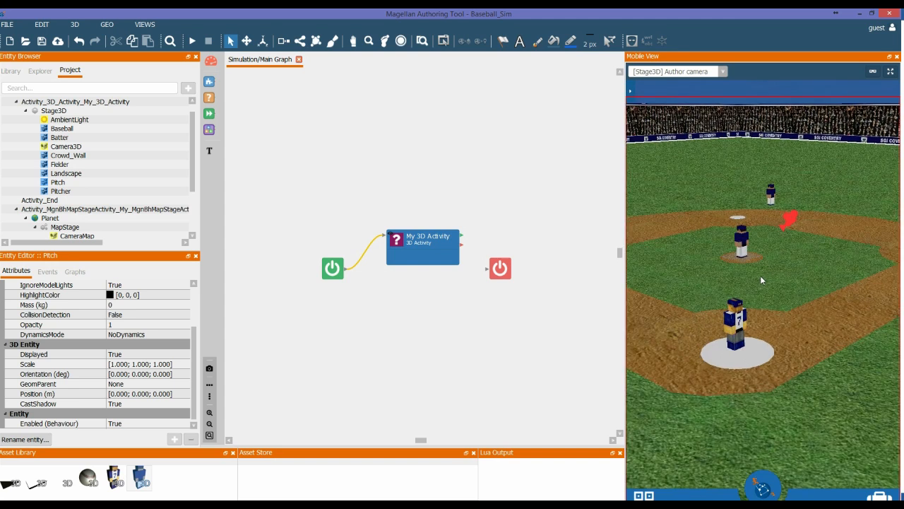
{"action": "scroll", "coordinate": [753, 313], "scroll_direction": "down", "scroll_amount": 10}
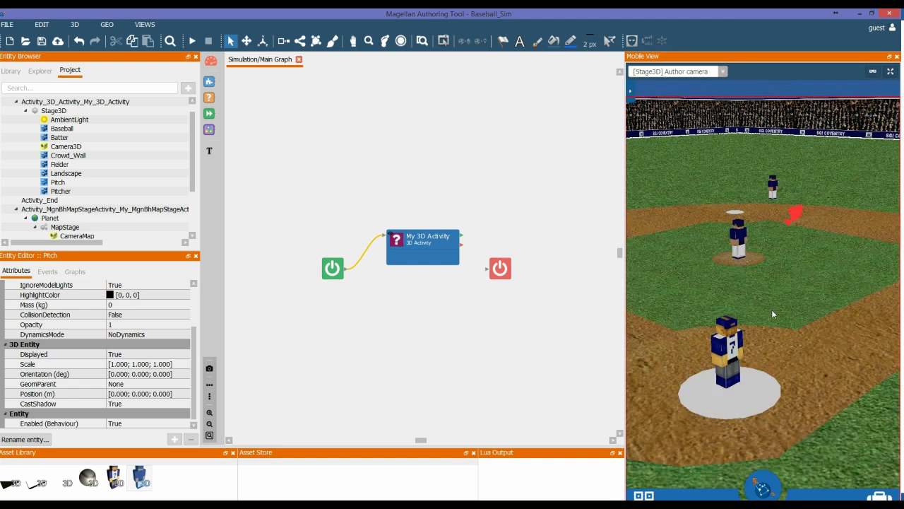
Step: Rotate the Batter to about -101° around its vertical axis and move it beside the white circle's centre, to about -57.0; -0.9; 50.5 m
{"action": "left_click", "coordinate": [770, 315]}
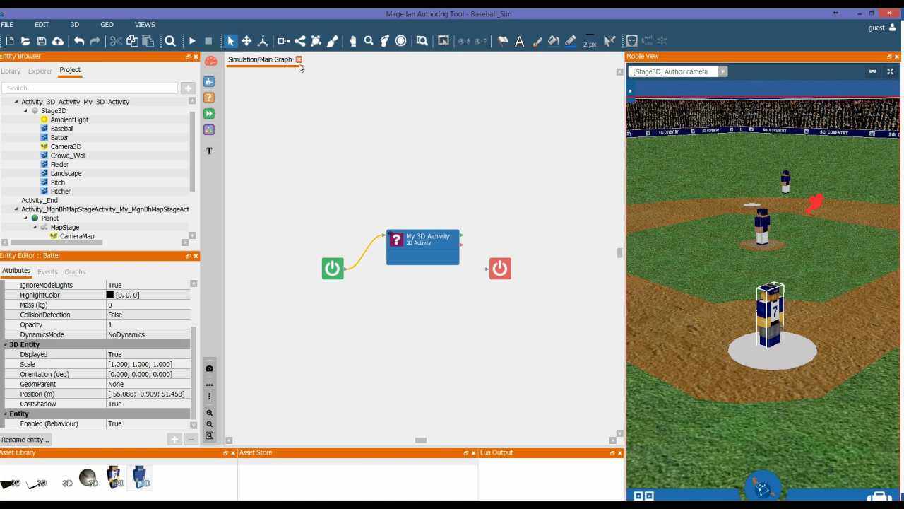
{"action": "left_click", "coordinate": [247, 40]}
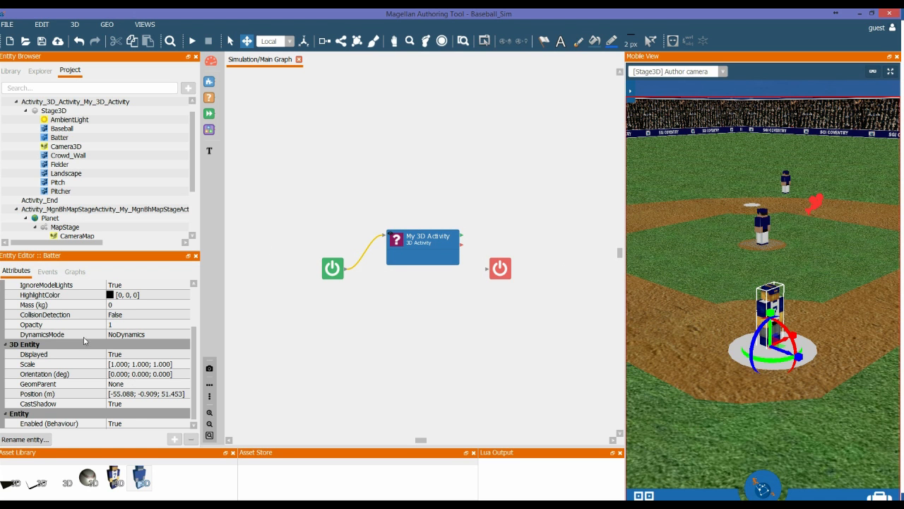
{"action": "left_click_drag", "start_coordinate": [784, 363], "coordinate": [719, 332]}
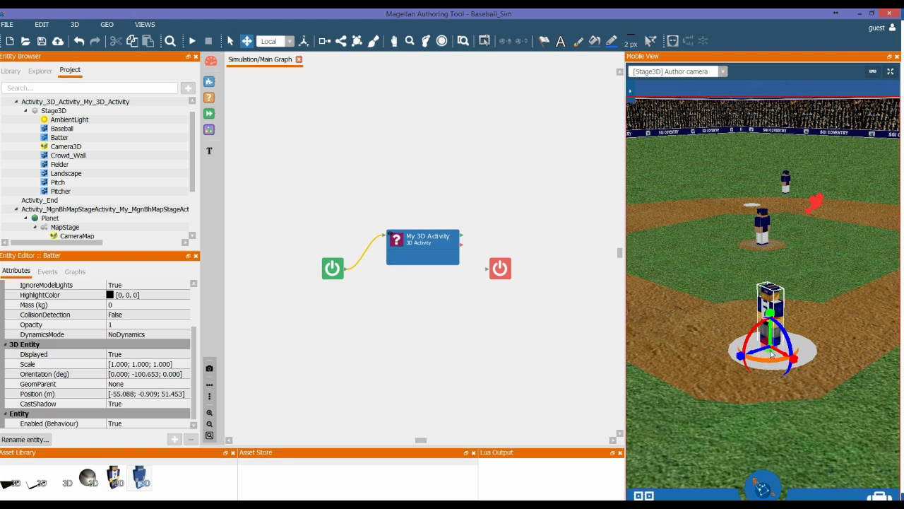
{"action": "left_click_drag", "start_coordinate": [771, 352], "coordinate": [762, 354]}
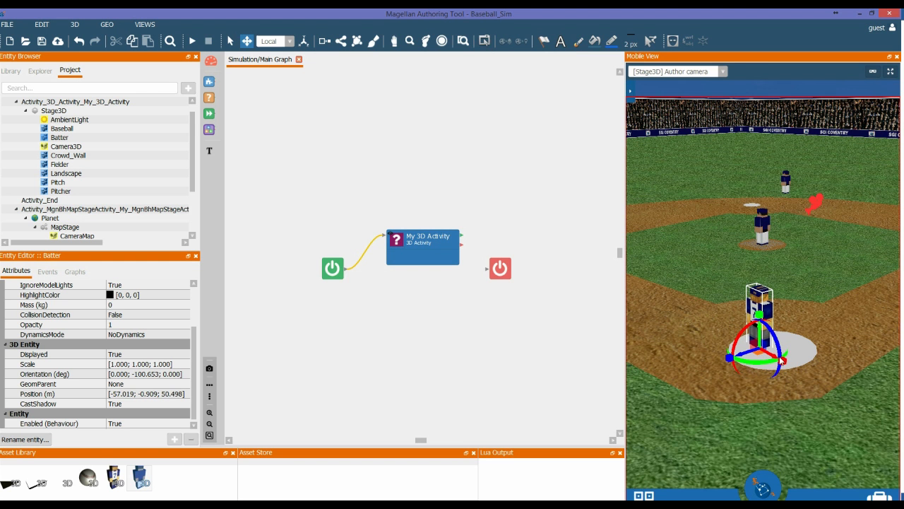
{"action": "scroll", "coordinate": [755, 355], "scroll_direction": "up", "scroll_amount": 2}
{"action": "scroll", "coordinate": [784, 376], "scroll_direction": "down", "scroll_amount": 2}
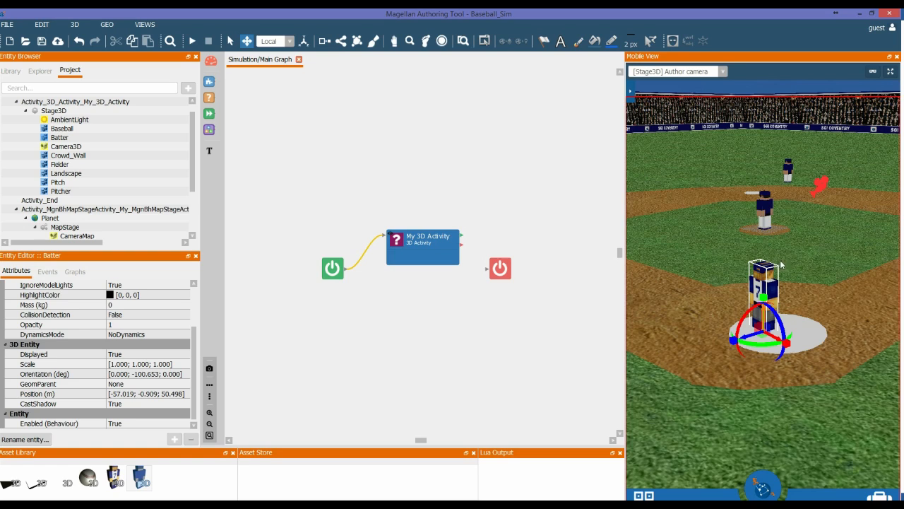
Step: Rotate the Pitcher on the mound to about 128° around its vertical axis
{"action": "middle_click_drag", "start_coordinate": [795, 283], "coordinate": [803, 346]}
{"action": "left_click_drag", "start_coordinate": [800, 233], "coordinate": [796, 303]}
{"action": "scroll", "coordinate": [796, 302], "scroll_direction": "up", "scroll_amount": 4}
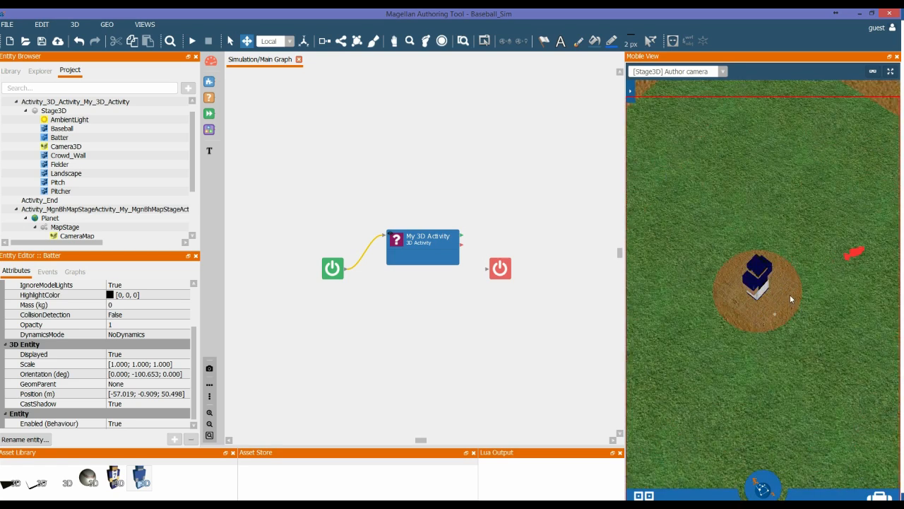
{"action": "left_click", "coordinate": [727, 270]}
{"action": "left_click_drag", "start_coordinate": [737, 322], "coordinate": [789, 302]}
Step: Rotate the Fielder behind the infield to about 132° around its vertical axis
{"action": "scroll", "coordinate": [794, 298], "scroll_direction": "down", "scroll_amount": 4}
{"action": "left_click_drag", "start_coordinate": [772, 219], "coordinate": [774, 311]}
{"action": "middle_click_drag", "start_coordinate": [774, 310], "coordinate": [775, 267]}
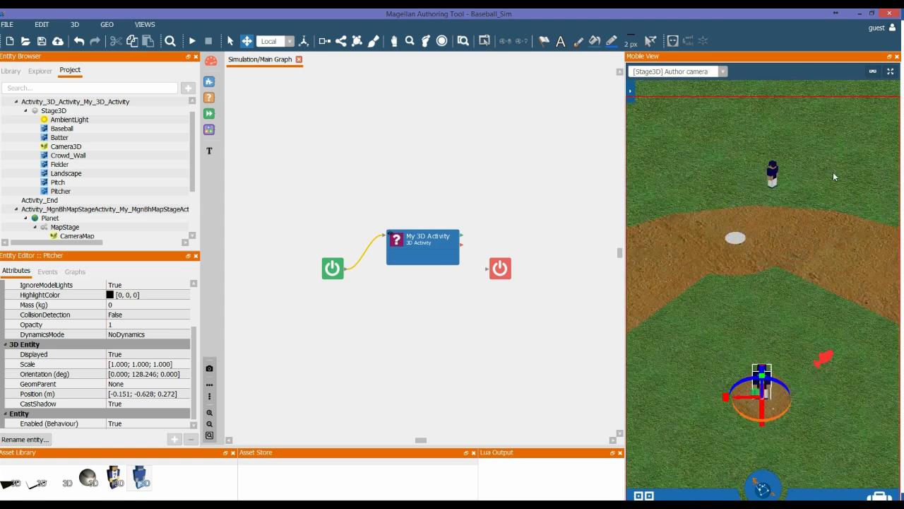
{"action": "left_click_drag", "start_coordinate": [792, 160], "coordinate": [789, 228]}
{"action": "left_click", "coordinate": [772, 242]}
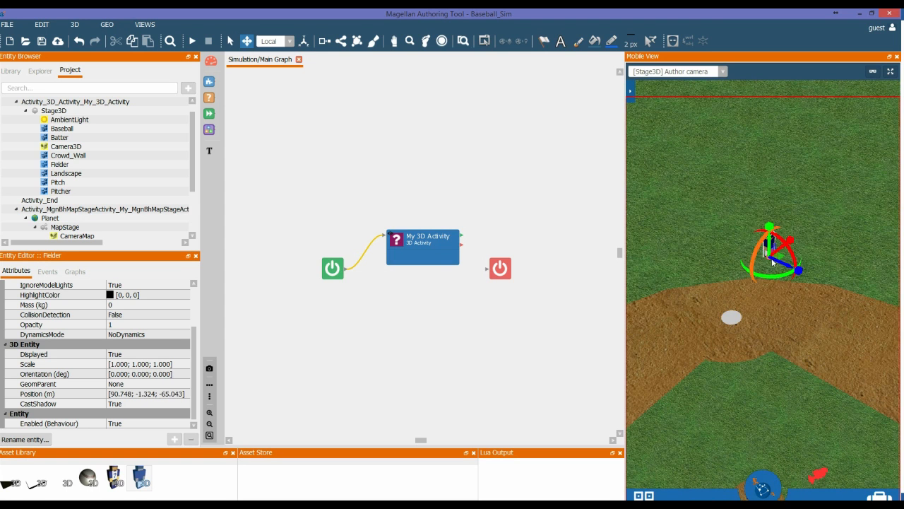
{"action": "left_click_drag", "start_coordinate": [775, 280], "coordinate": [841, 261]}
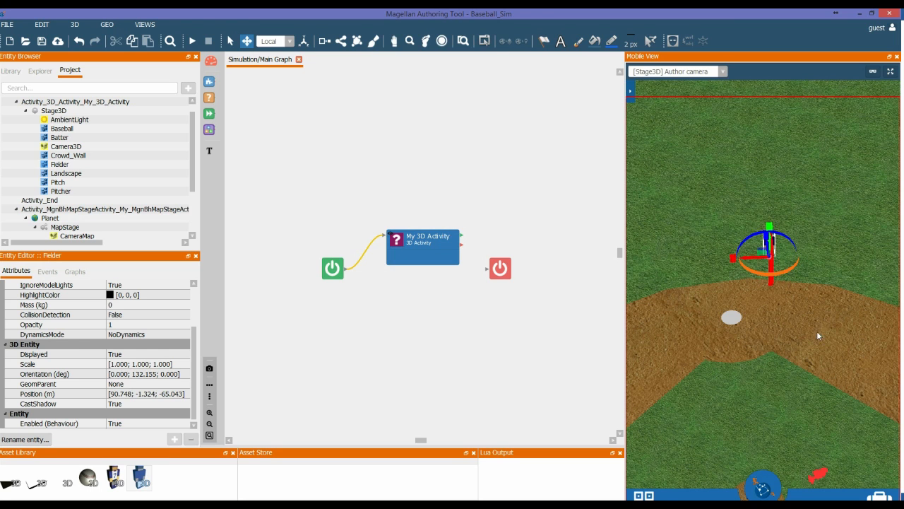
{"action": "middle_click_drag", "start_coordinate": [798, 303], "coordinate": [796, 150]}
{"action": "scroll", "coordinate": [775, 291], "scroll_direction": "down", "scroll_amount": 3}
{"action": "middle_click_drag", "start_coordinate": [775, 291], "coordinate": [788, 239]}
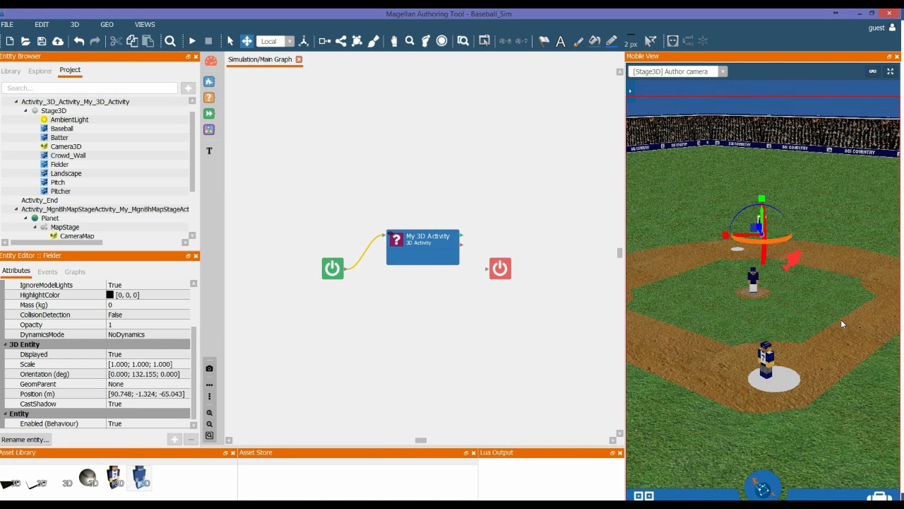